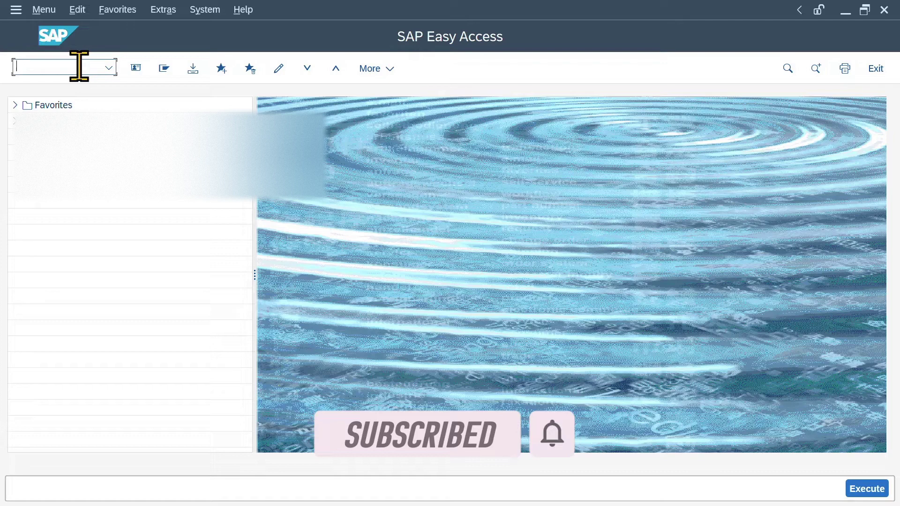
Run SPRO and go through Financial Accounting > General Ledger Accounting to Define Financial Statement Versions.
text(spro)
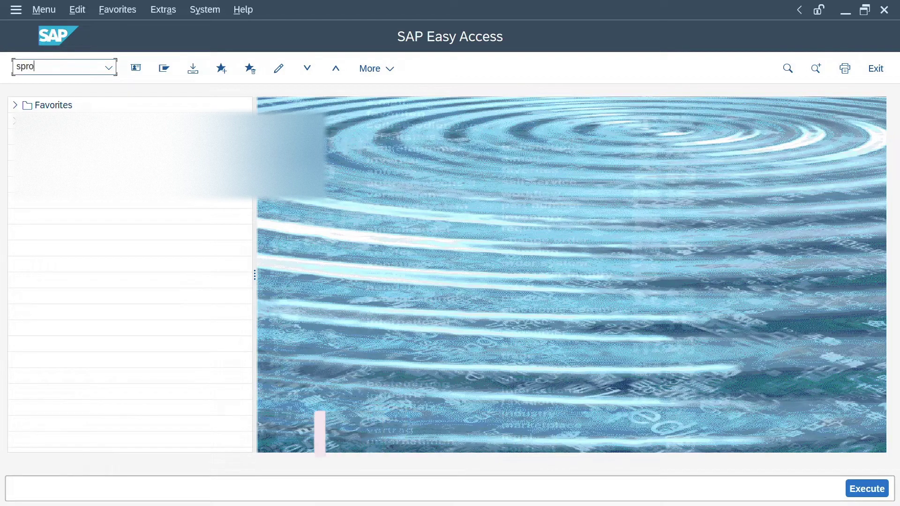
key(Return)
click(166, 70)
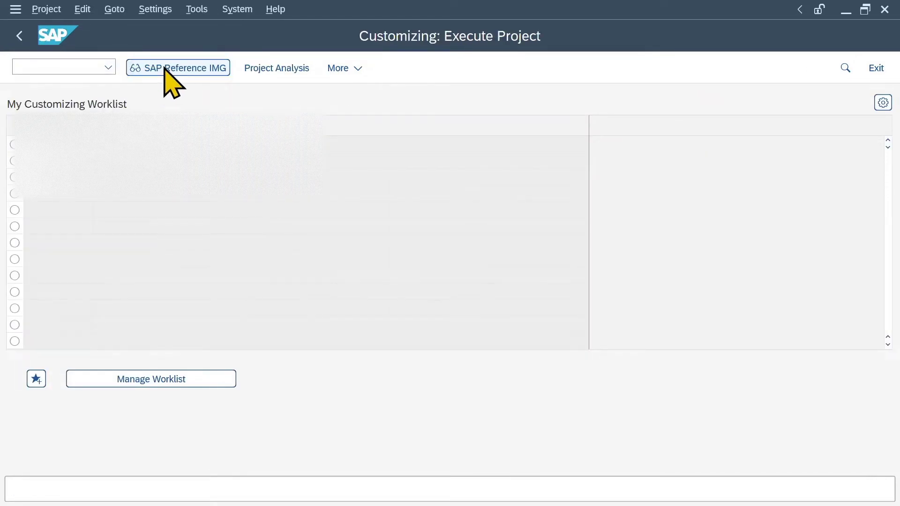
scroll(52, 237, down, 2)
click(42, 222)
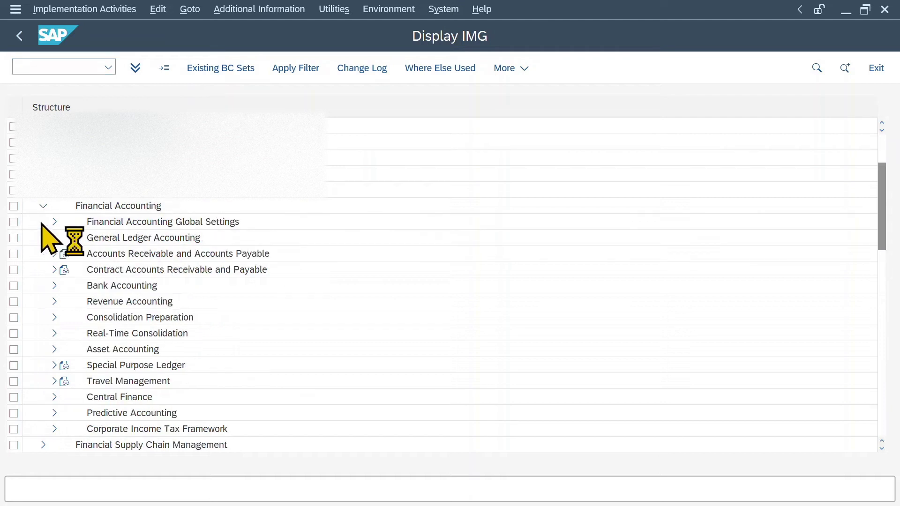
click(54, 238)
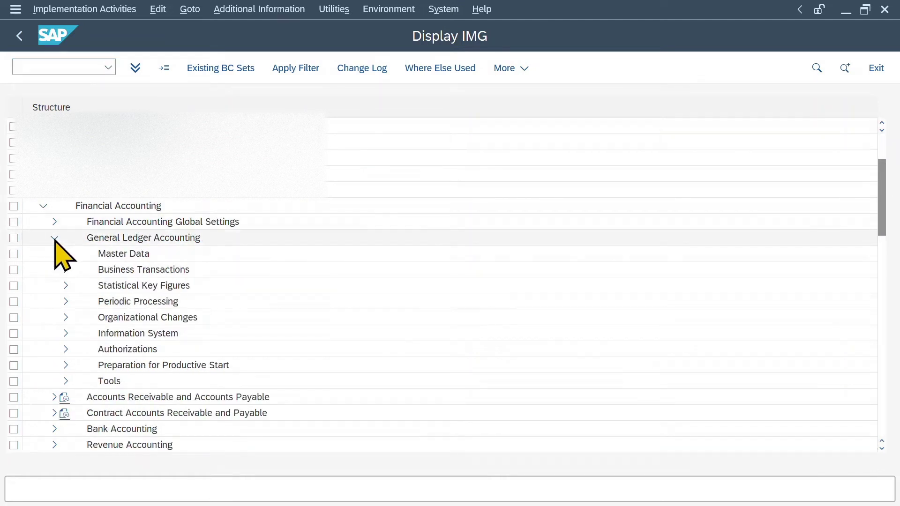
click(66, 302)
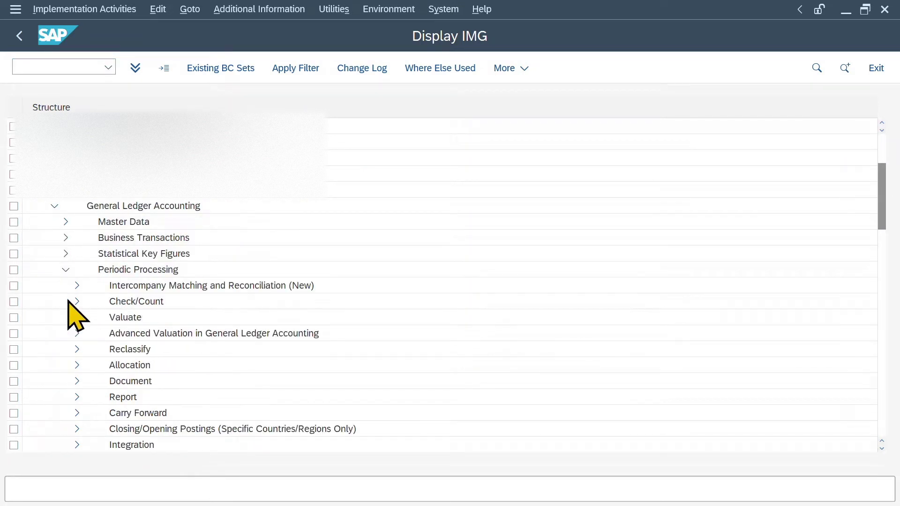
click(77, 381)
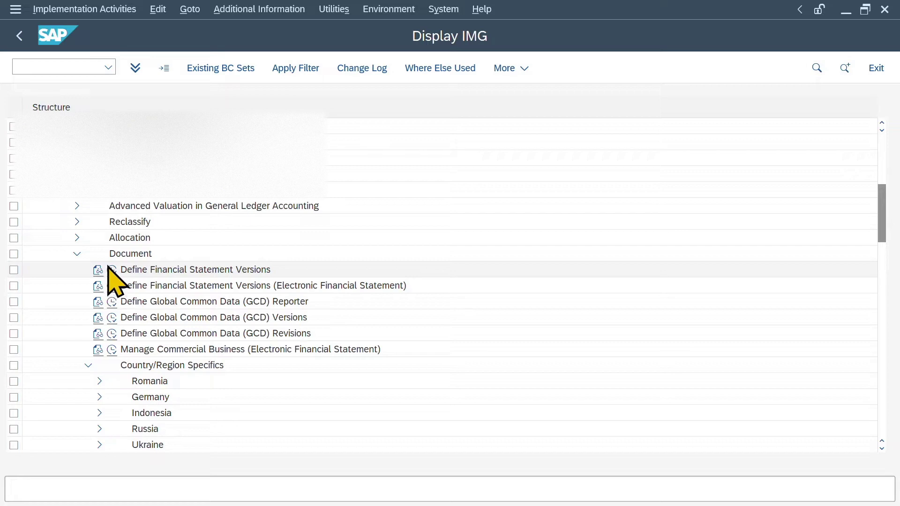
click(112, 270)
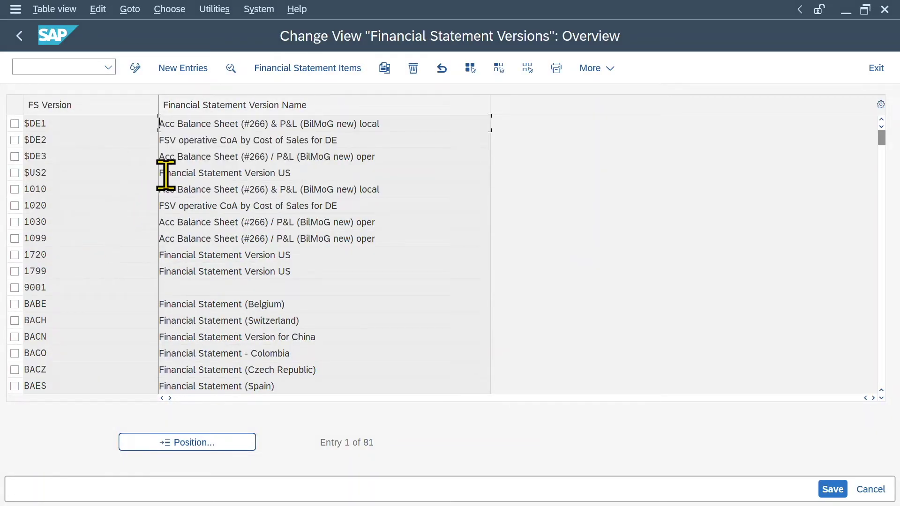
Create FS version 'Test' named 'Test Balance and Profit and Loss Structure'.
click(189, 68)
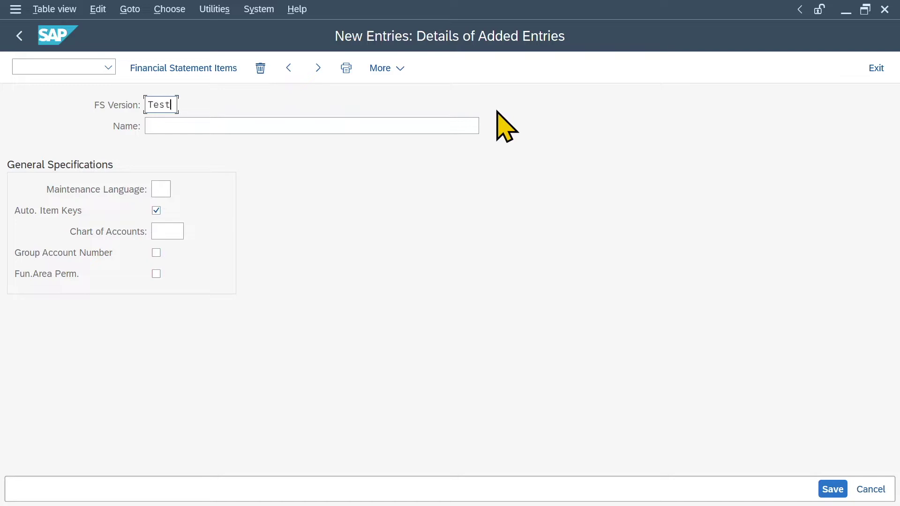
key(Tab)
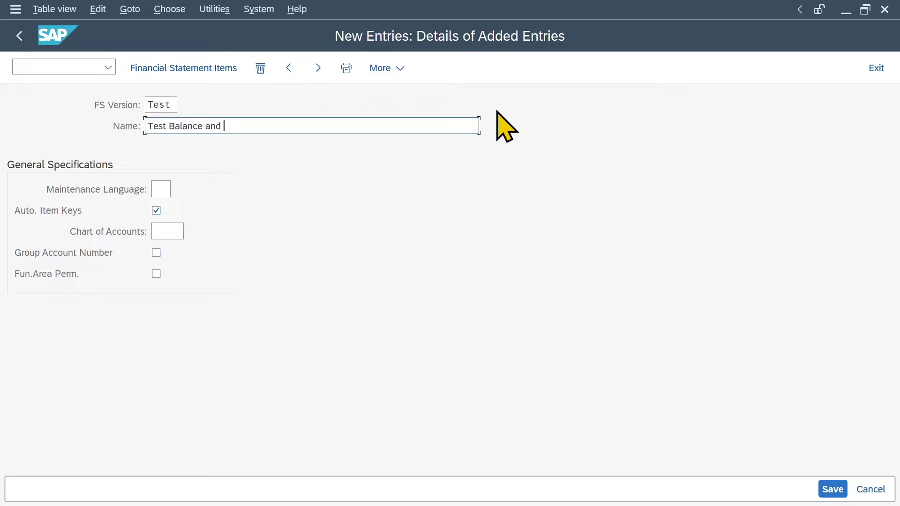
text(Test Balance and Profit and Loss Structure)
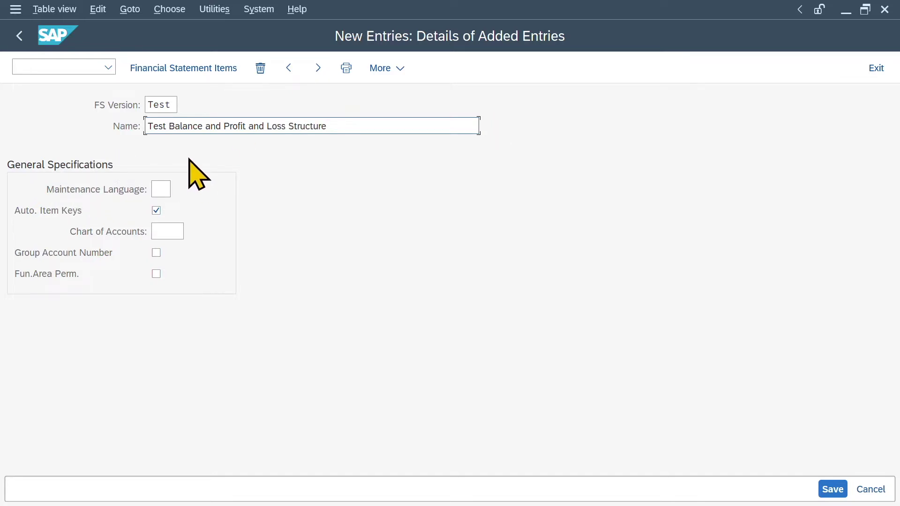
Set maintenance language EN, uncheck Auto. Item Keys, and list the charts of accounts.
click(164, 193)
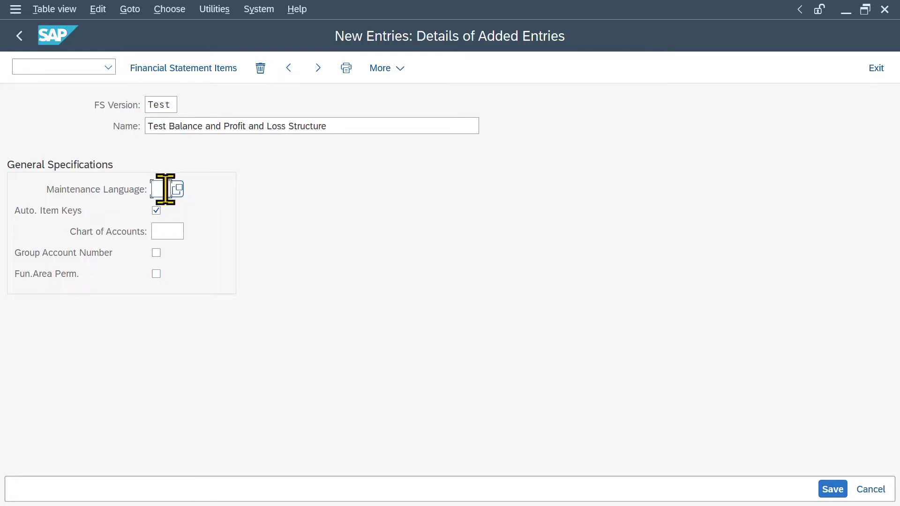
text(EN)
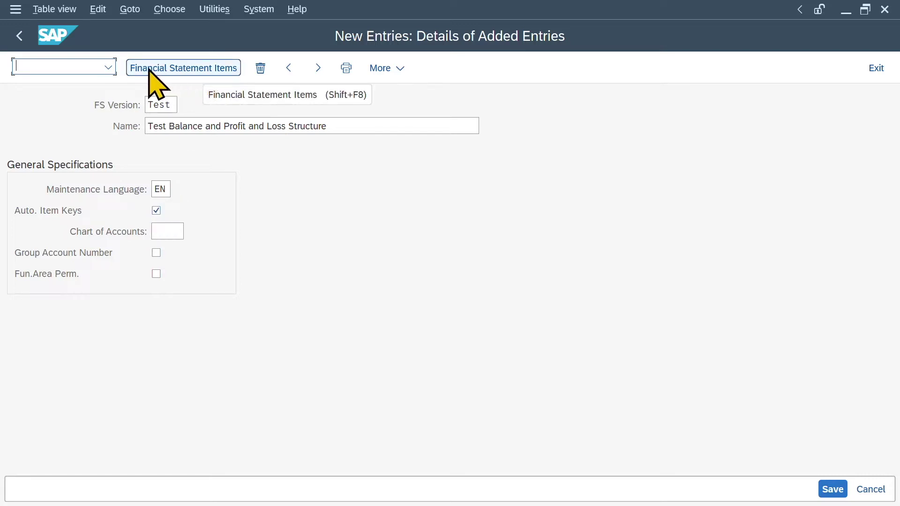
click(156, 210)
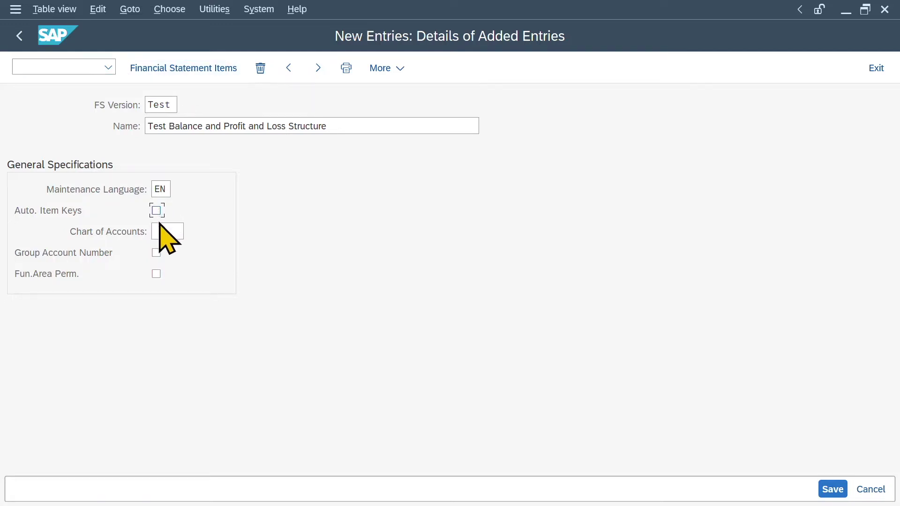
click(161, 232)
key(F4)
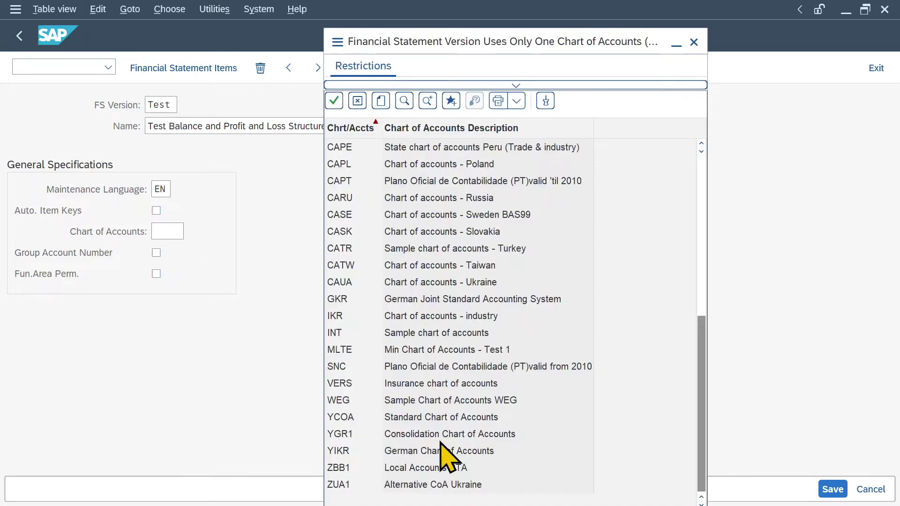
Choose chart of accounts YCOA from the value-help list.
double_click(341, 417)
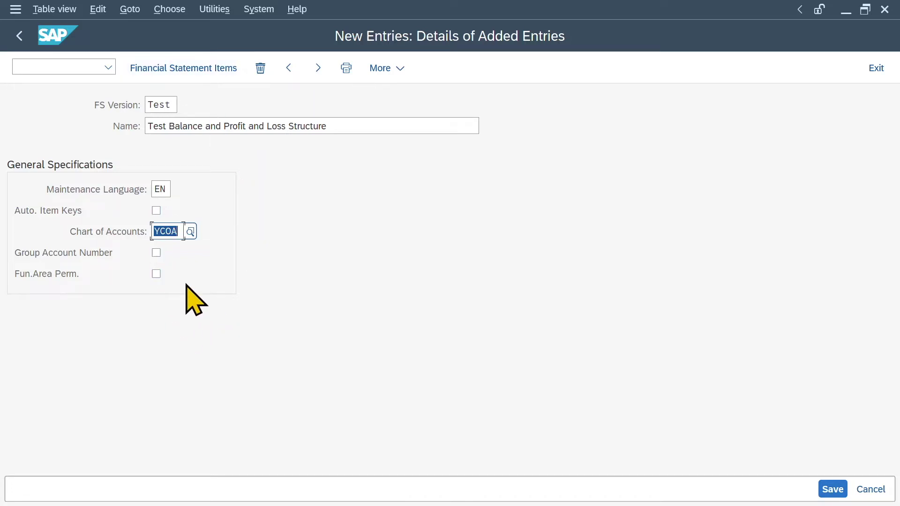
Save the TEST version under a customizing request and display its Financial Statement Items.
click(832, 489)
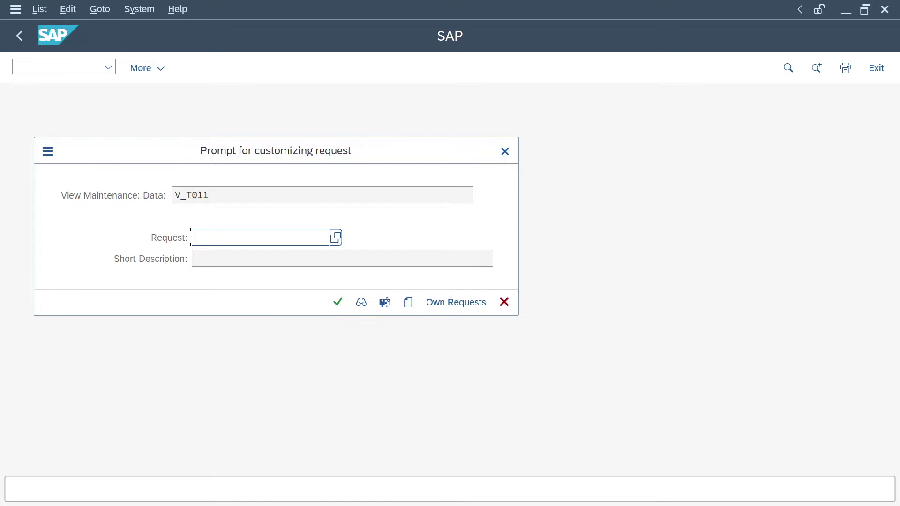
text(S4PK004304)
click(338, 302)
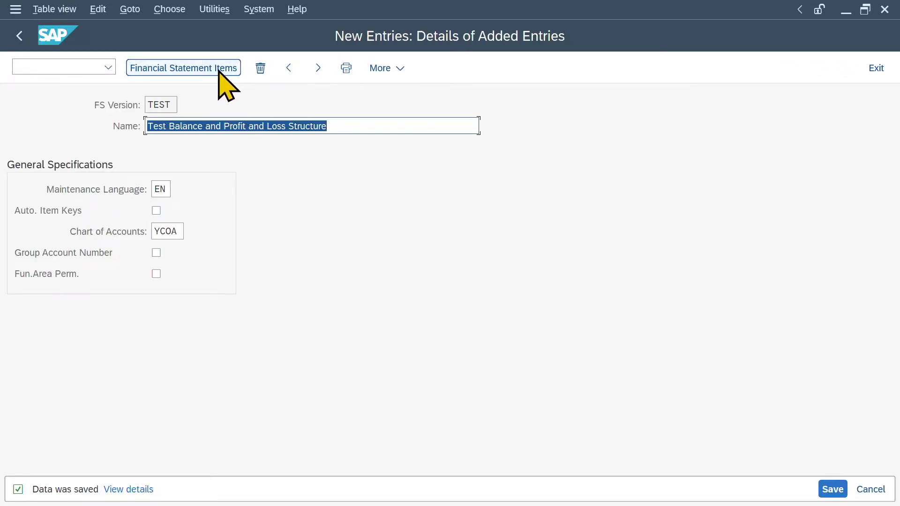
click(196, 69)
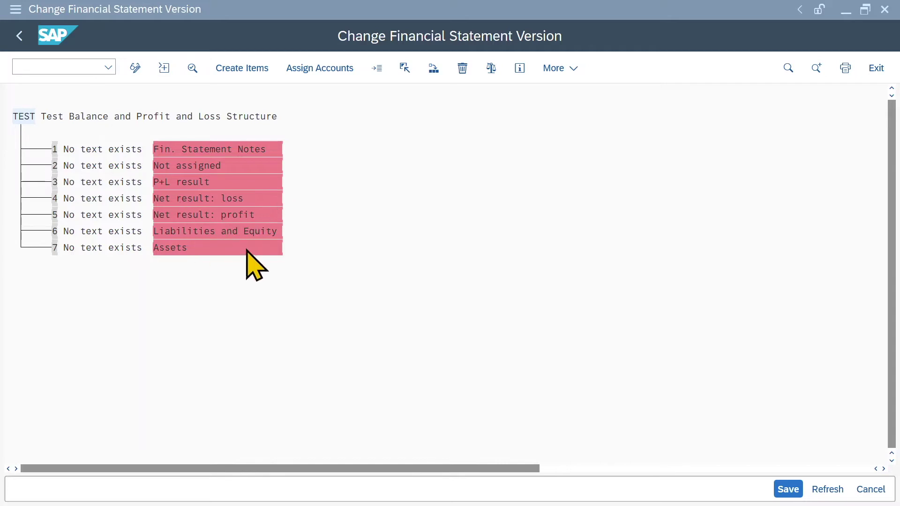
Scroll through the Example Corporation balance sheet in Word for reference.
scroll(662, 329, down, 1)
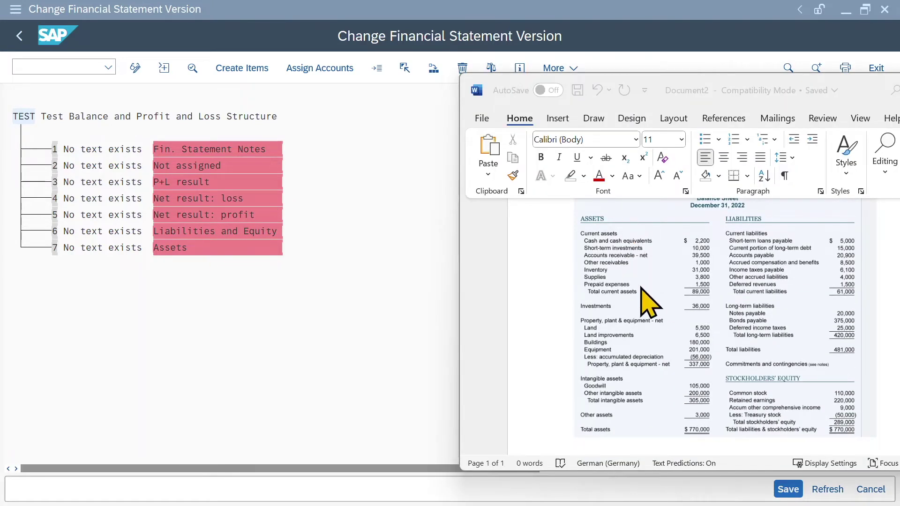
scroll(644, 300, up, 1)
scroll(647, 296, down, 1)
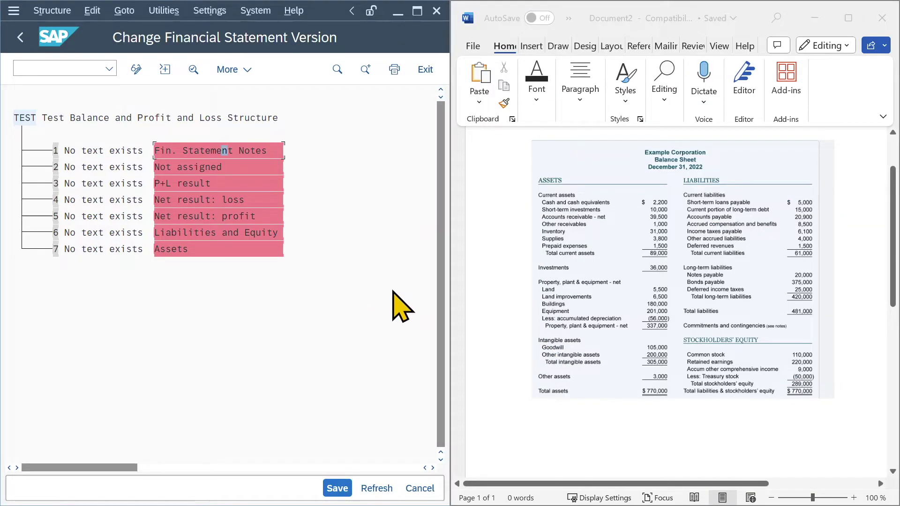
Enter the item text 'Assets' for item 1000000 and select that item.
double_click(179, 252)
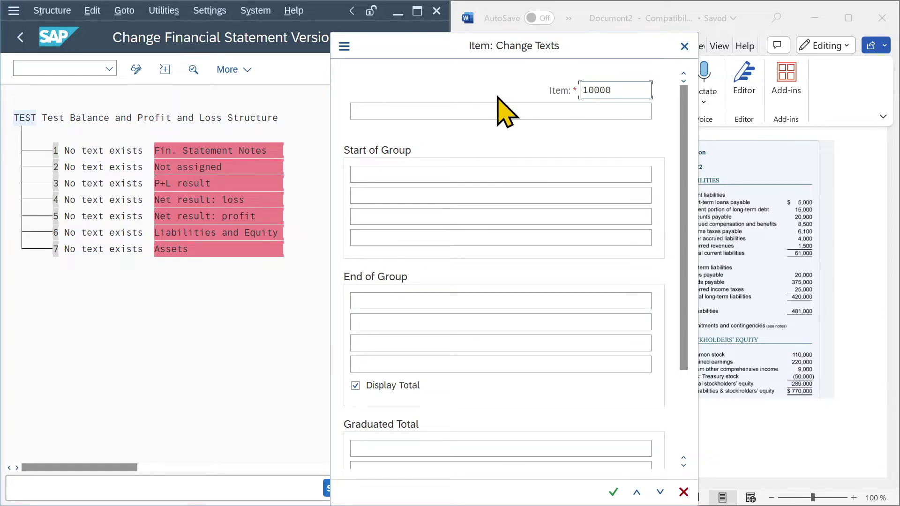
click(506, 112)
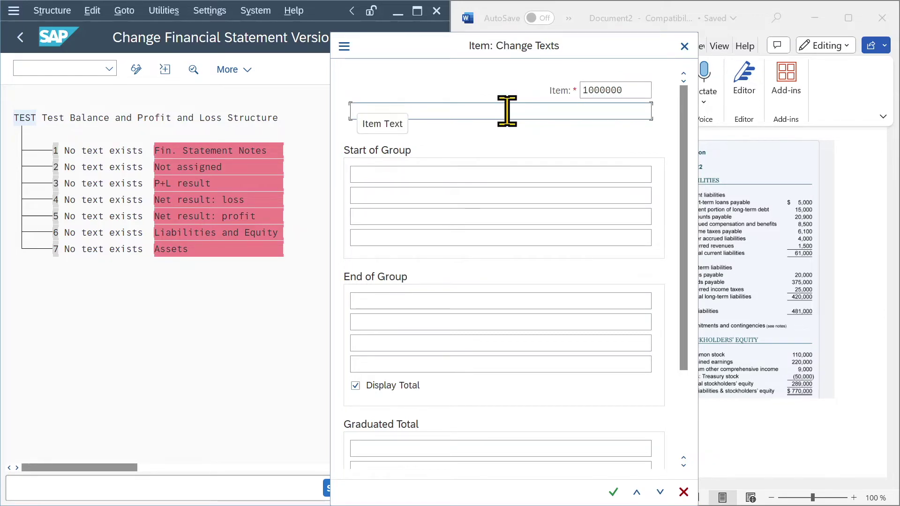
text(Assets)
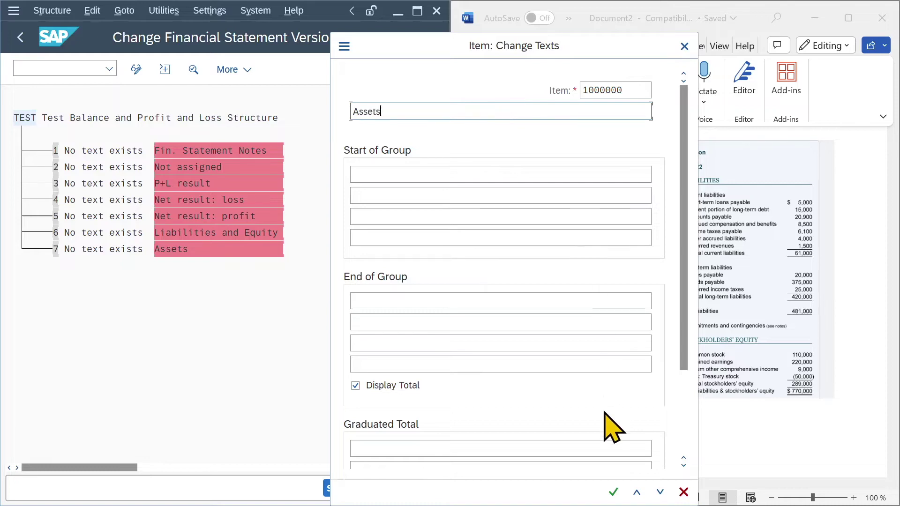
click(613, 493)
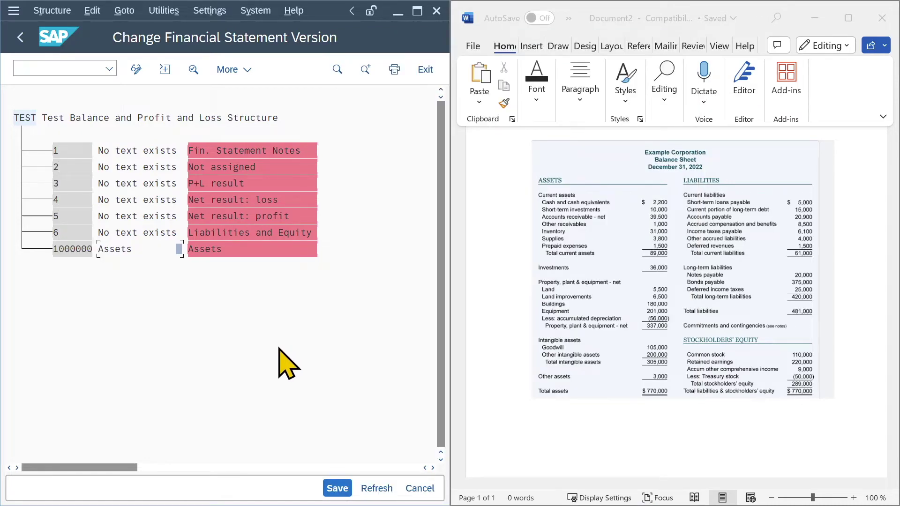
click(71, 253)
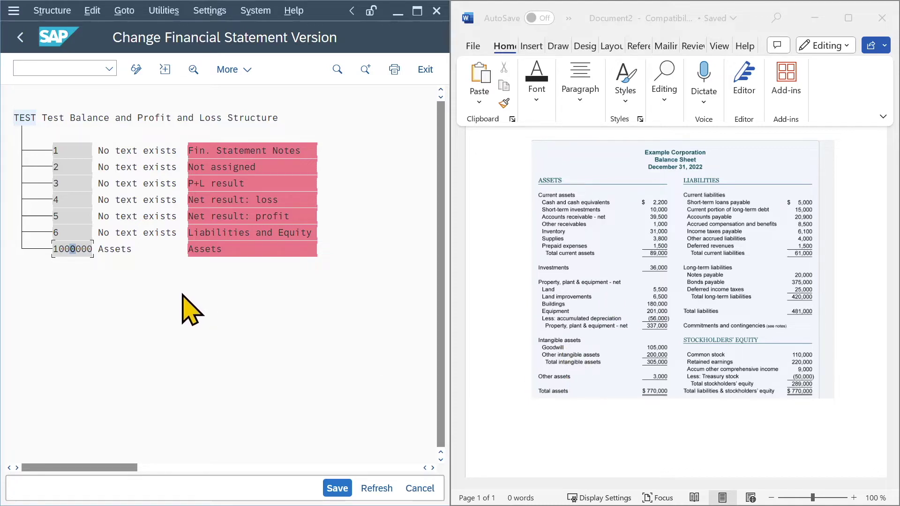
Create items under Assets: 1000010 Current Assets and 1000020 Investments.
click(229, 70)
click(253, 96)
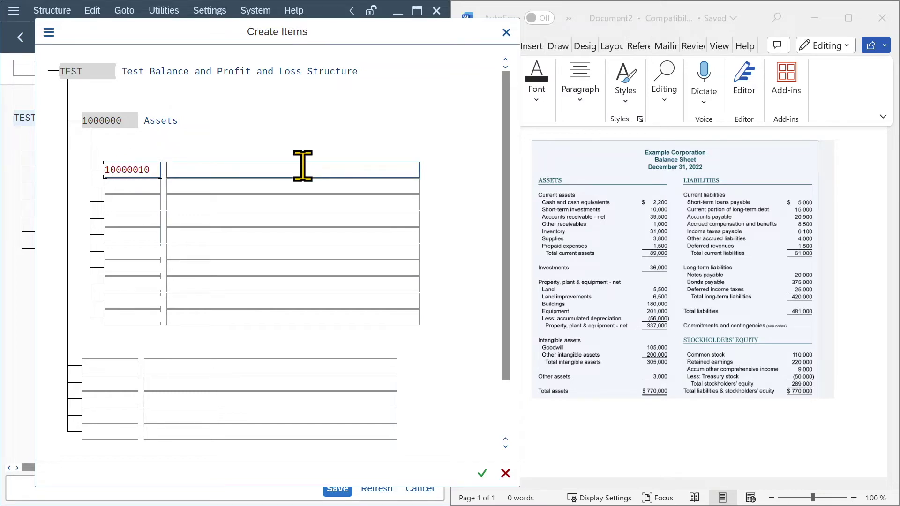
key(BackSpace)
click(351, 169)
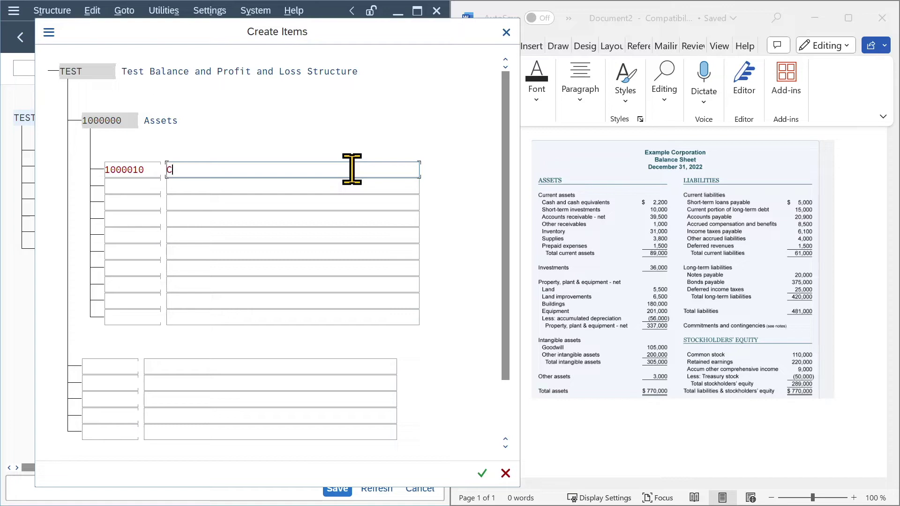
text(Current Assets)
key(Tab)
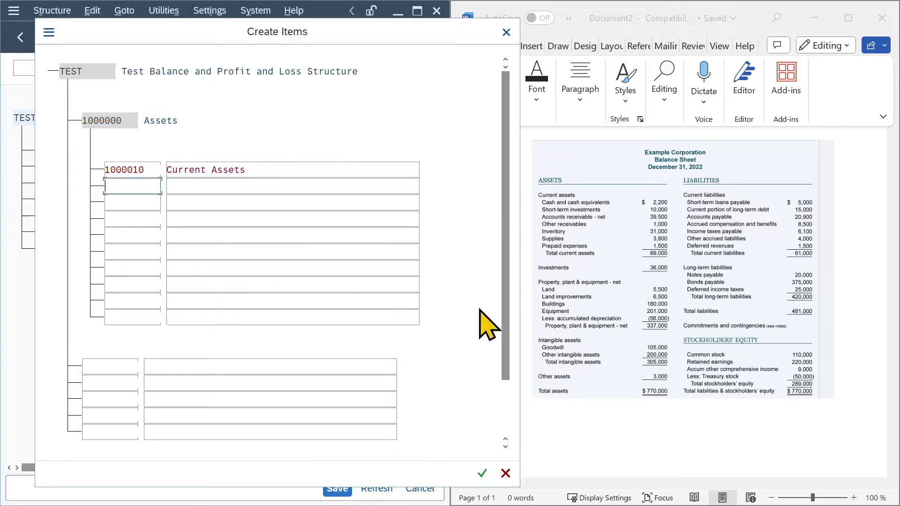
text(1000020)
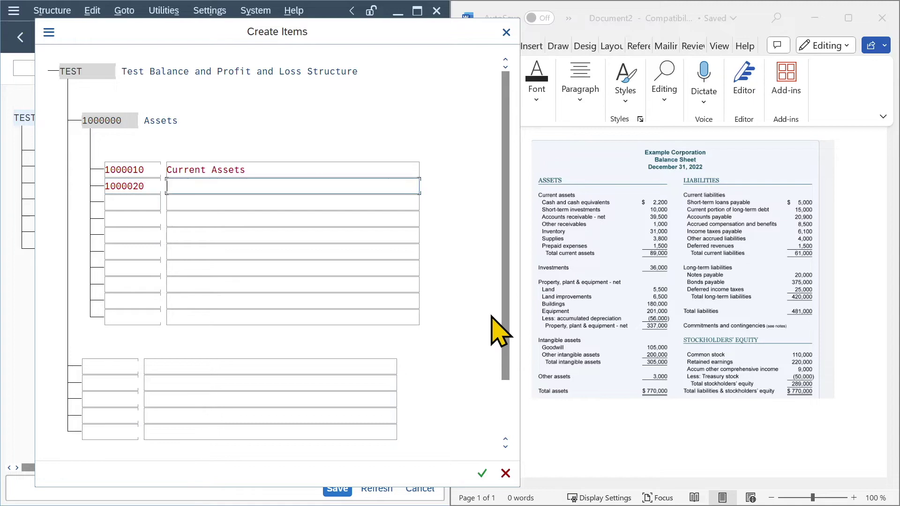
text(Investments)
key(Tab)
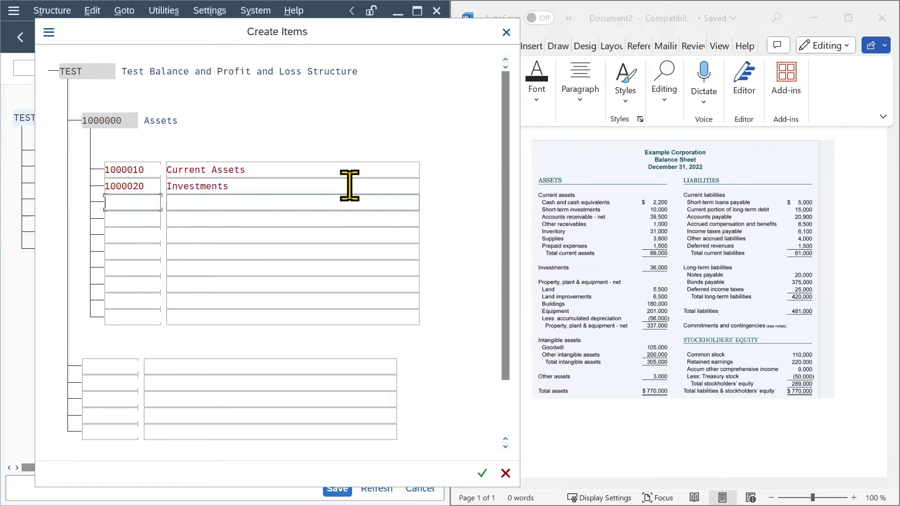
Add 1000030 PPE, 1000040 Intangible Assets and 1000050 Other Assets, then confirm all five items.
drag(145, 186, 105, 184)
key(ctrl+c)
click(140, 203)
key(ctrl+v)
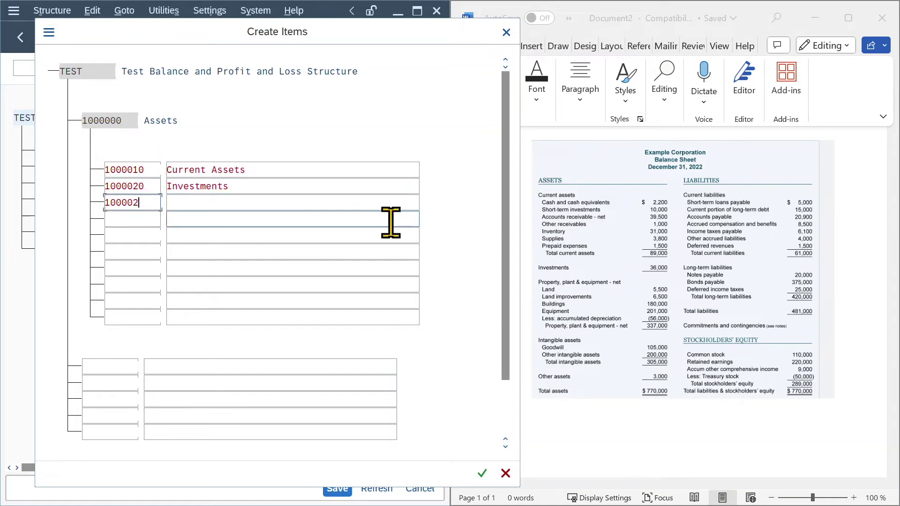
key(Tab)
text(PPE)
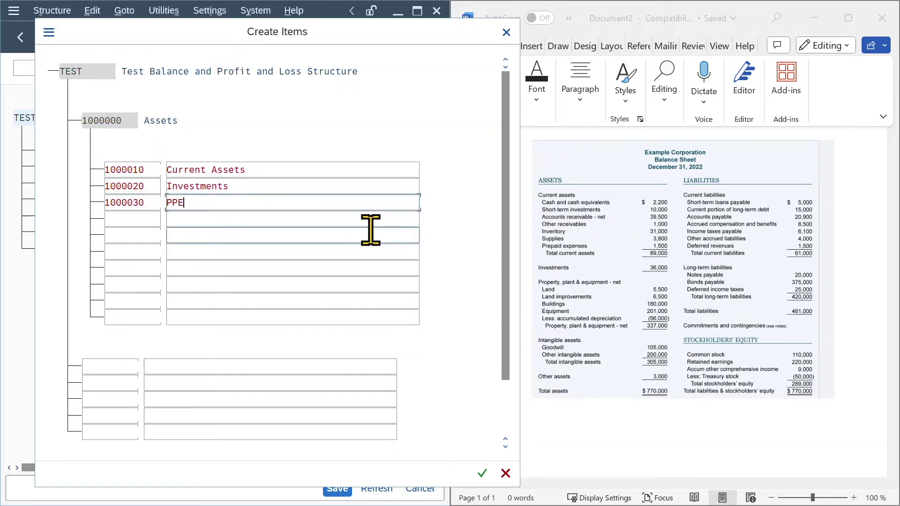
key(Tab)
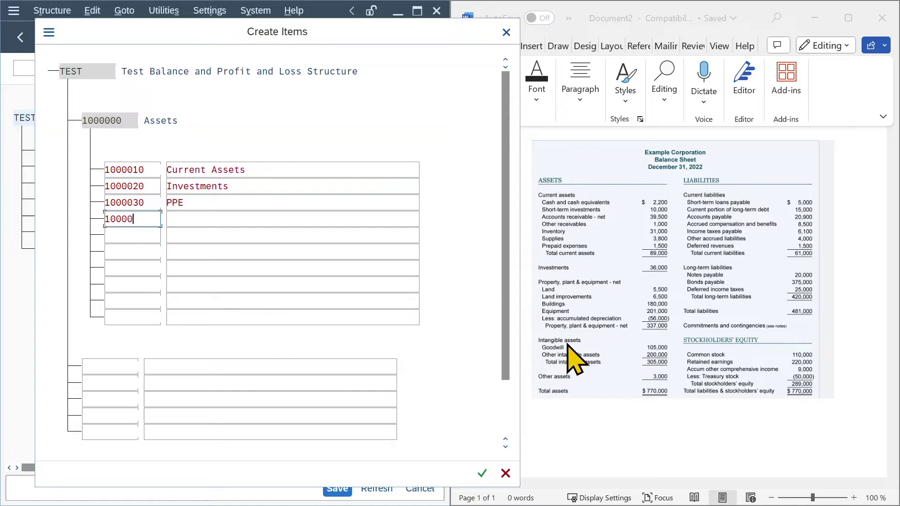
key(Tab)
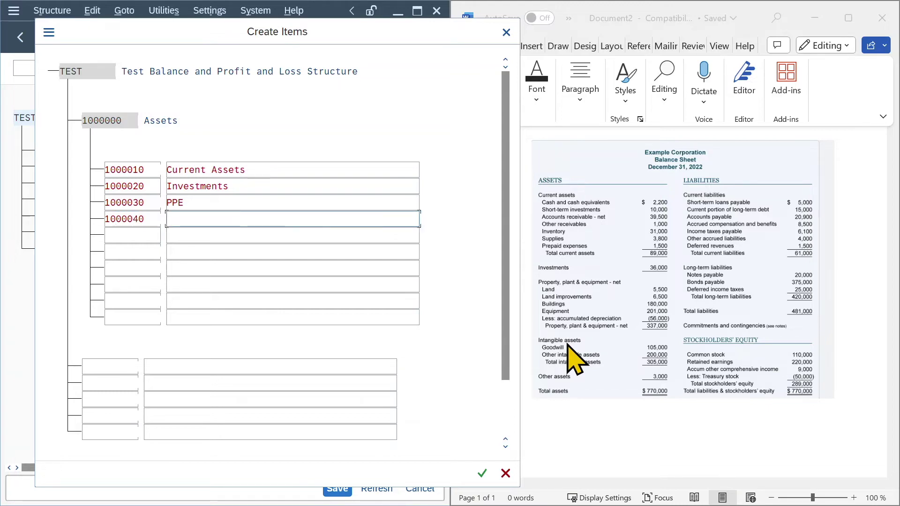
text(Intangible Assets)
key(Tab)
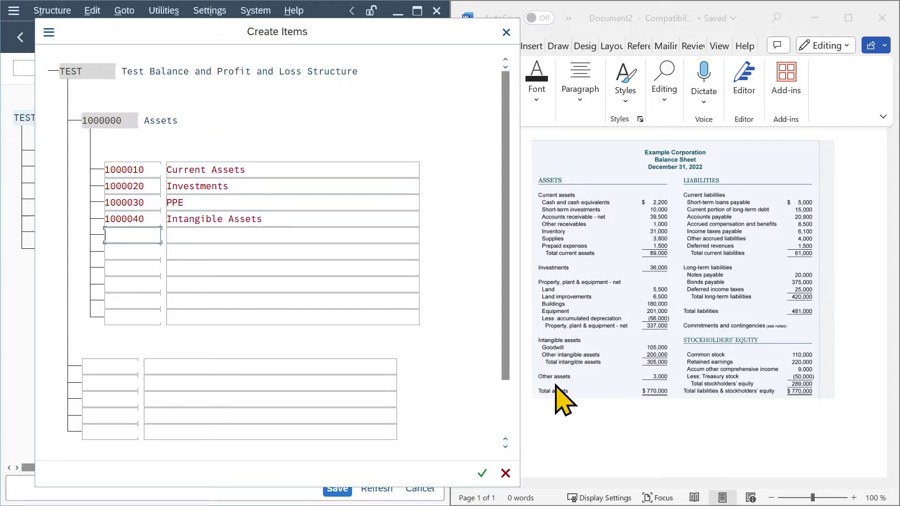
text(1000020)
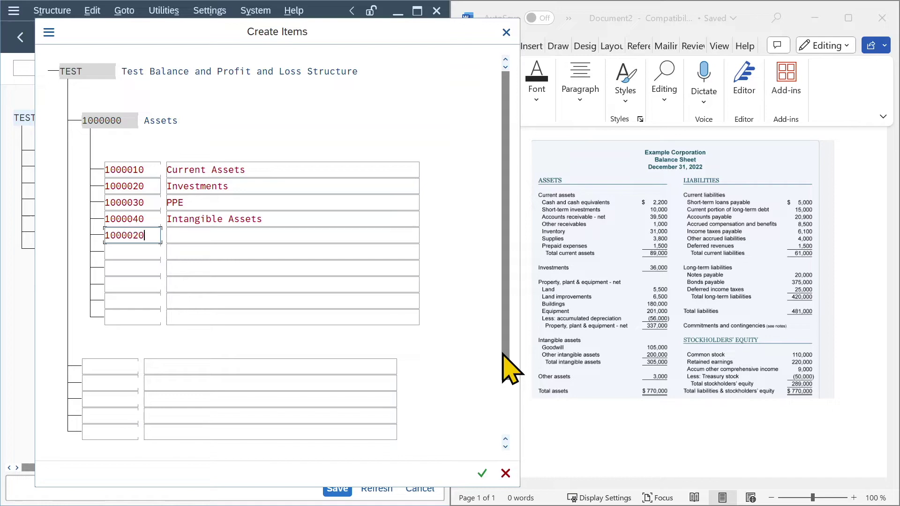
key(BackSpace)
key(BackSpace)
text(50)
key(Tab)
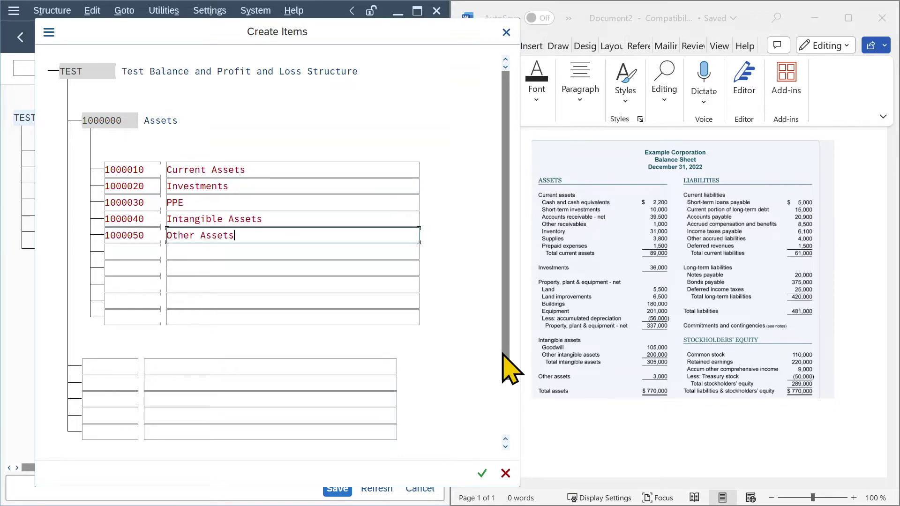
key(Return)
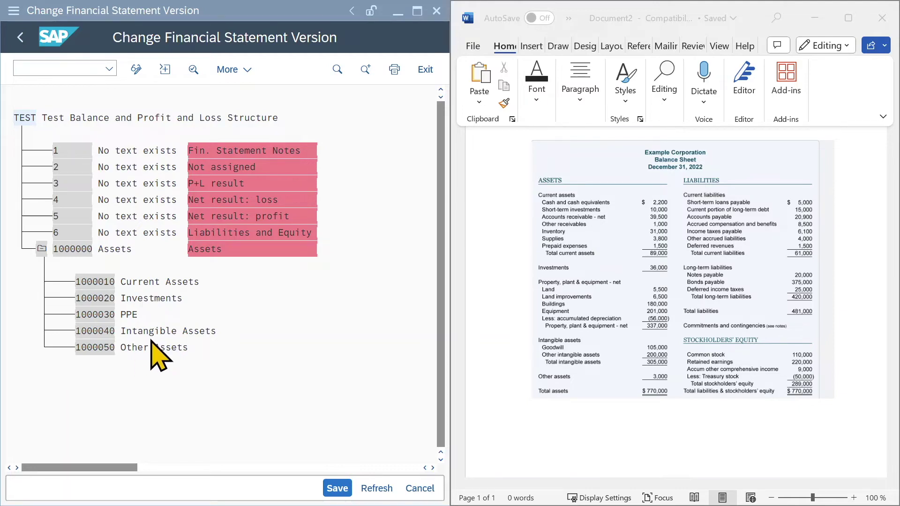
Under Current Assets, create 1000011 Cash and Cash Equivalents and paste sub-items through 1000017 Prepaid expenses.
click(89, 283)
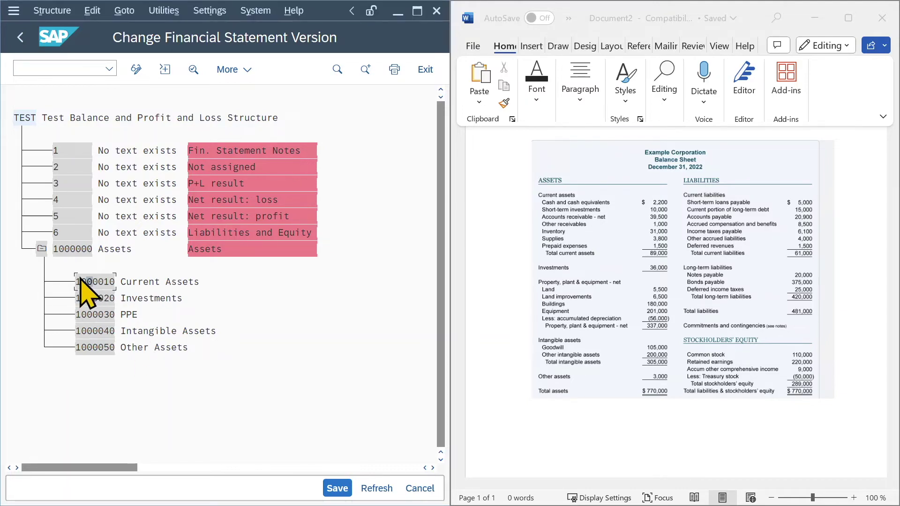
click(231, 70)
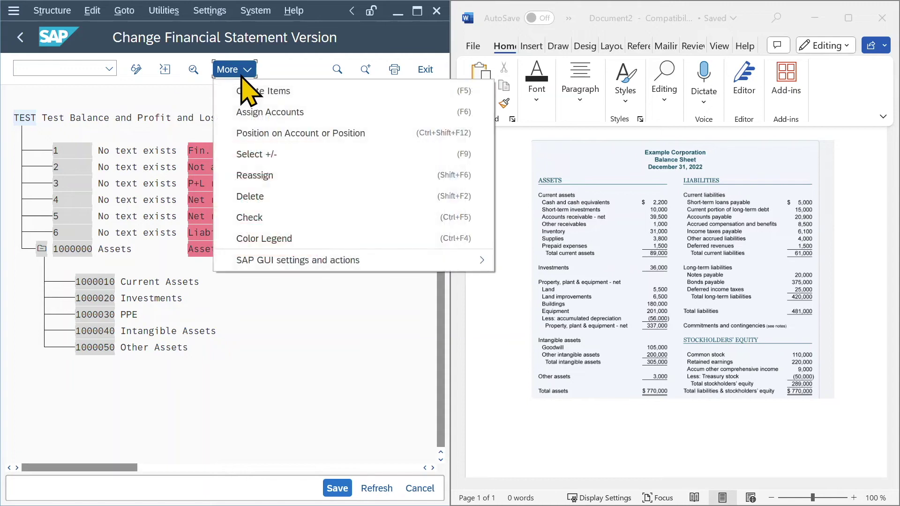
click(253, 92)
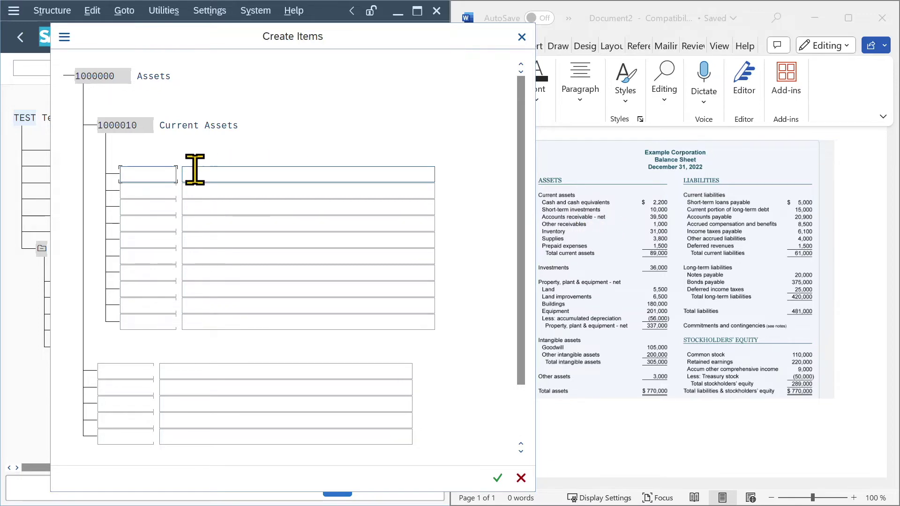
text(10000)
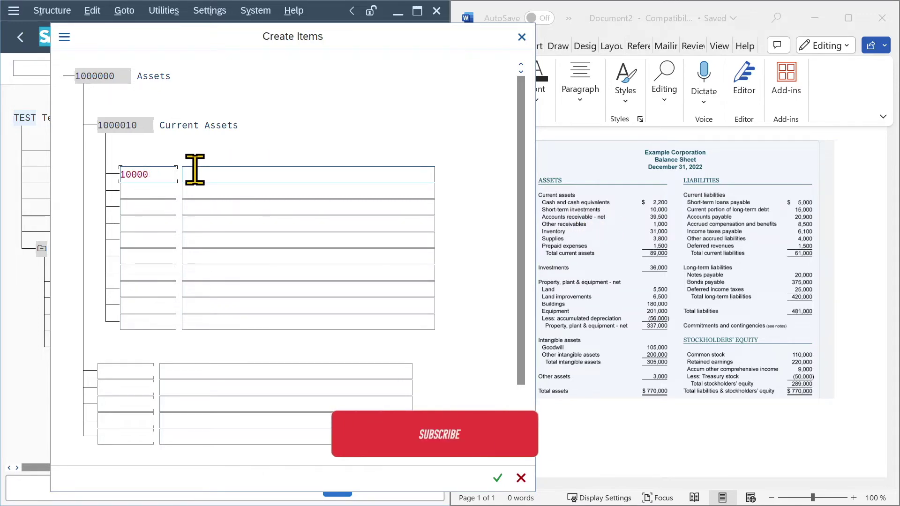
text(11)
click(216, 171)
text(Cash and Cash Equivalents)
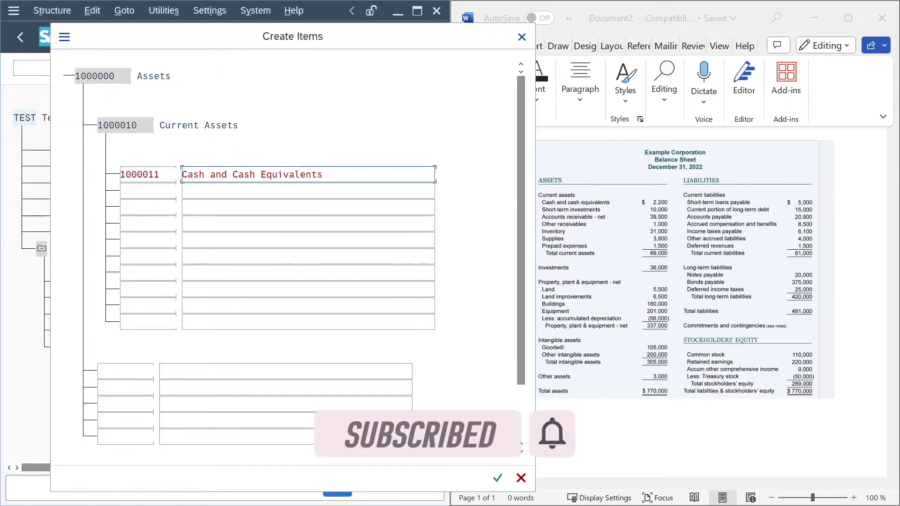
key(ctrl+v)
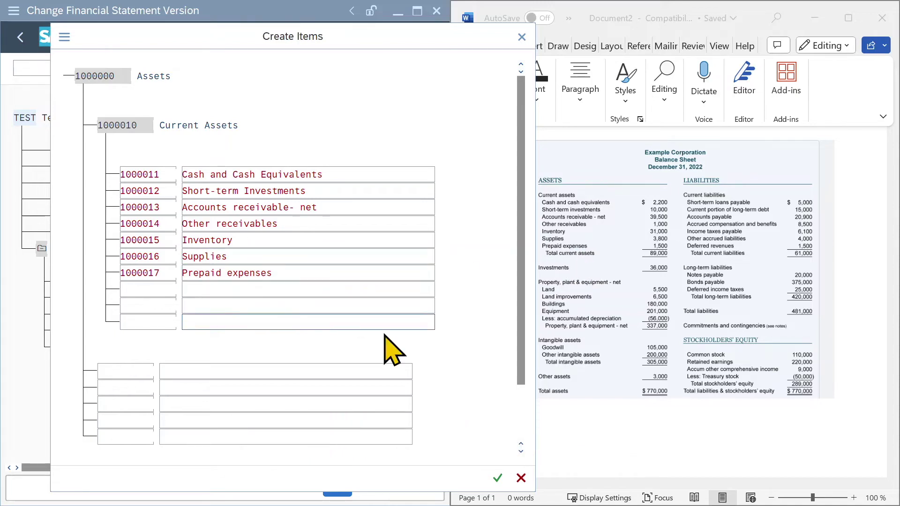
key(Return)
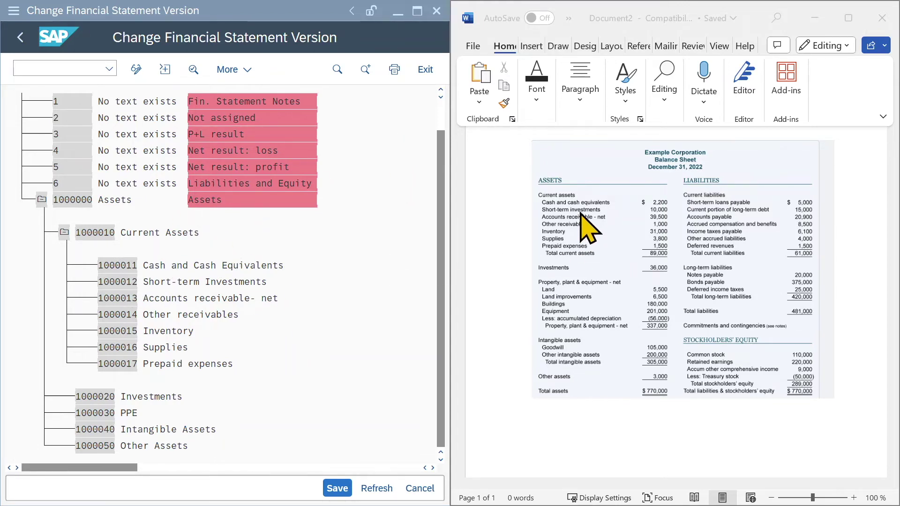
Start assigning G/L accounts to item 1000011 Cash and Cash Equivalents.
click(125, 271)
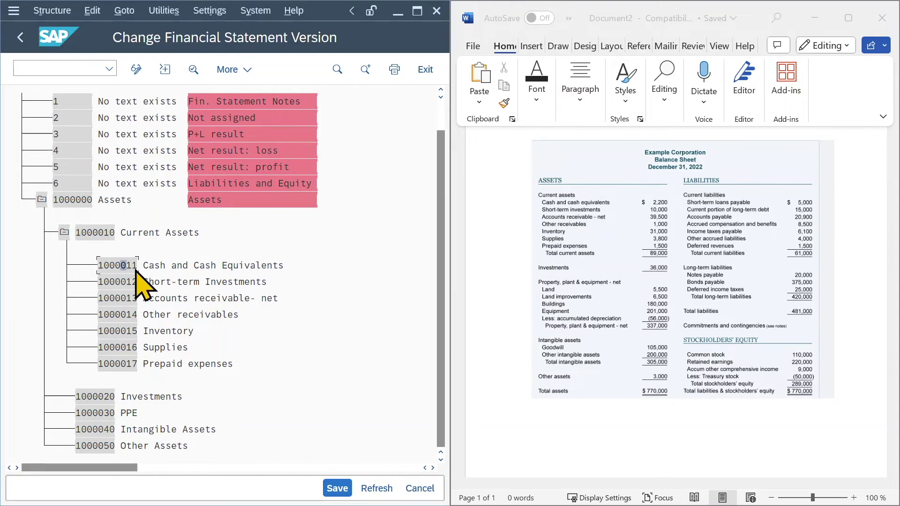
key(Left)
click(228, 74)
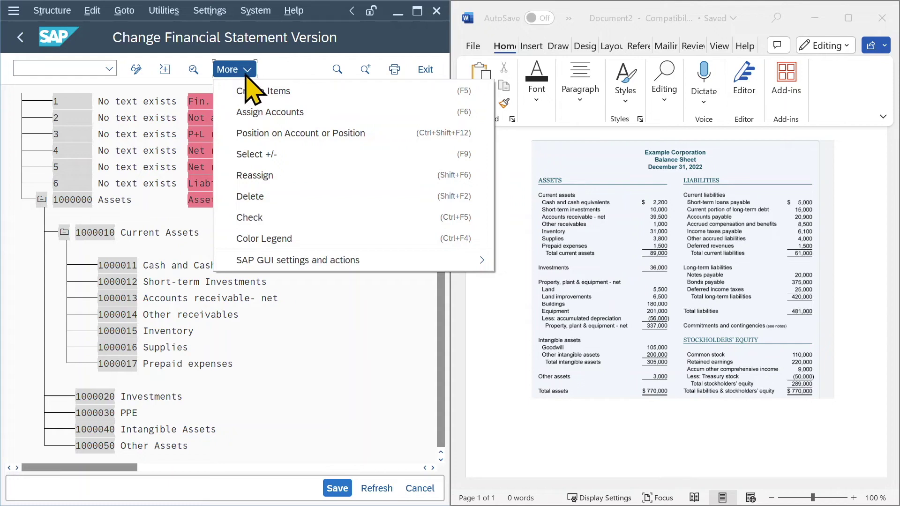
click(288, 117)
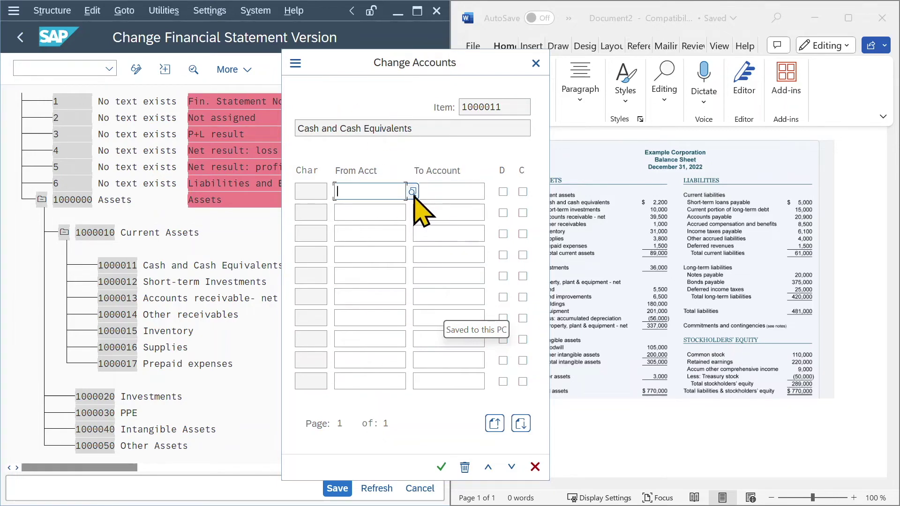
Search Cash accounts in chart YCOA and pick Petty Cash 10010000 as the From account.
key(F4)
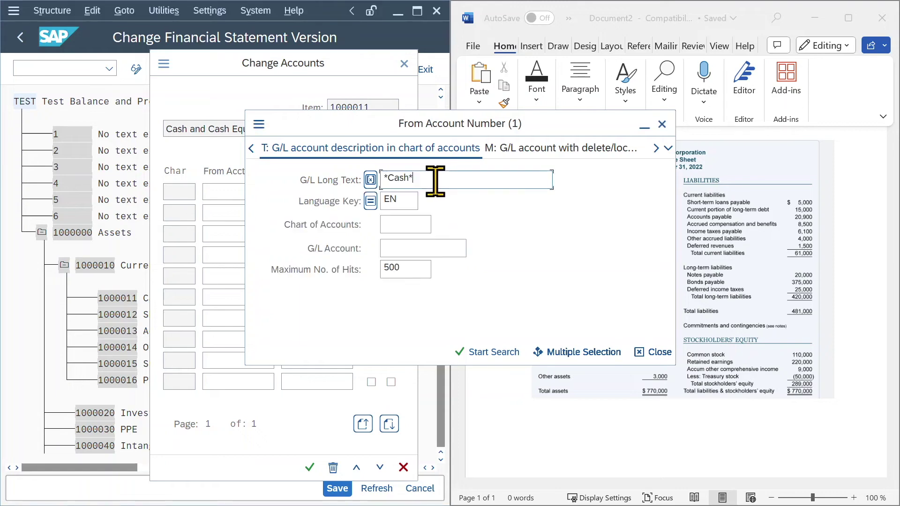
click(406, 224)
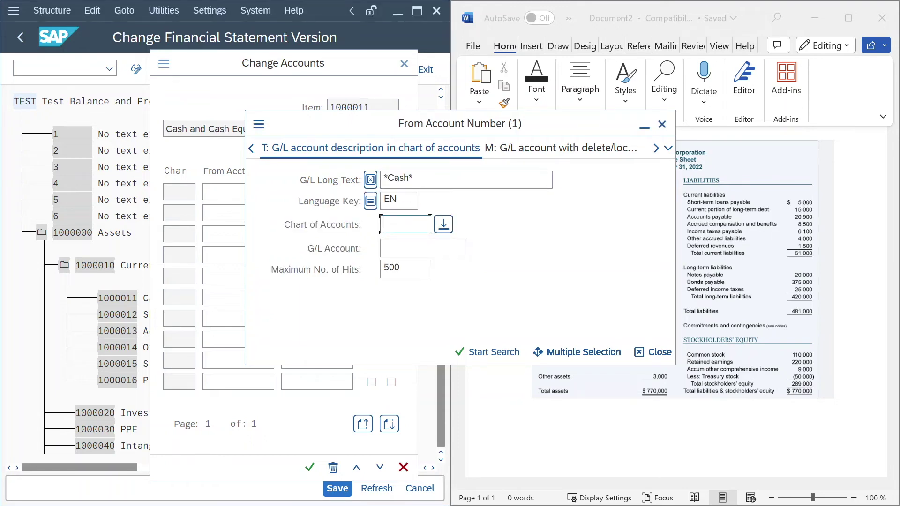
text(YCOA)
key(Return)
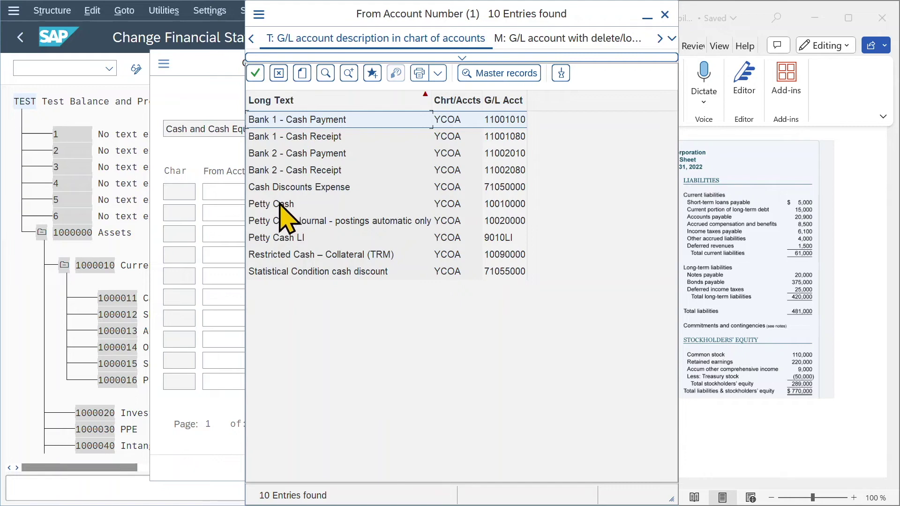
double_click(282, 207)
key(Tab)
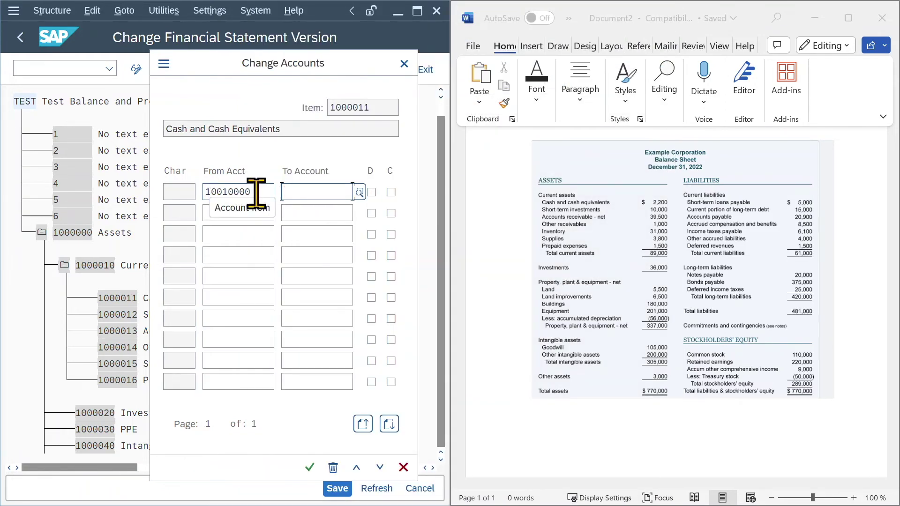
Set the To Account to 10020000 (Petty Cash Journal) via a *cash* search in YCOA.
click(360, 192)
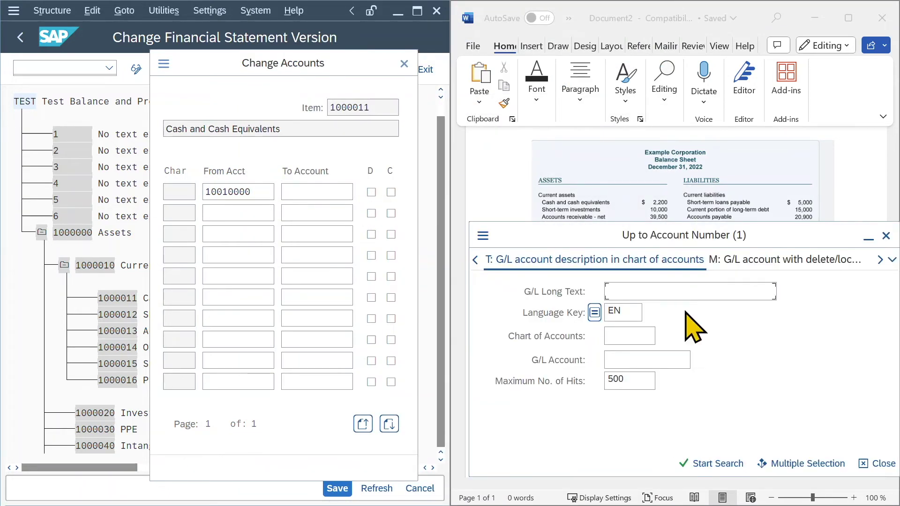
text(*cash*)
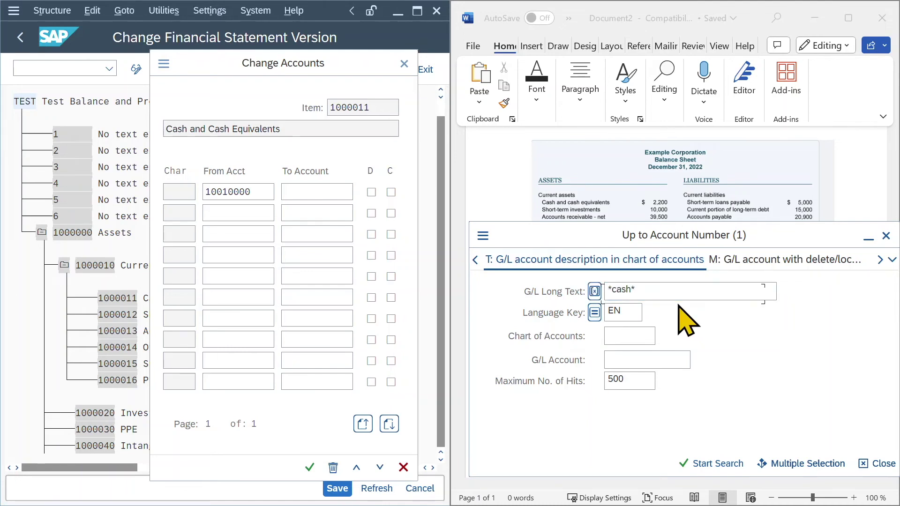
click(648, 335)
text(YCOA)
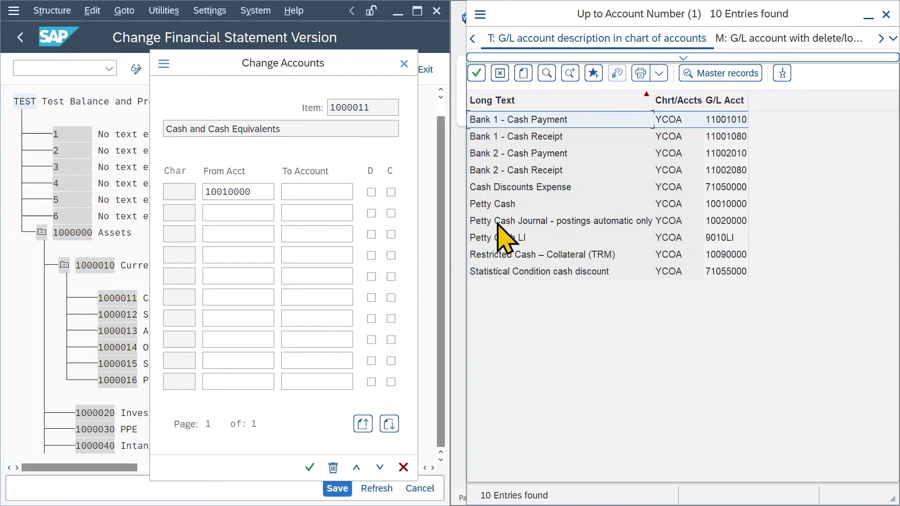
double_click(518, 220)
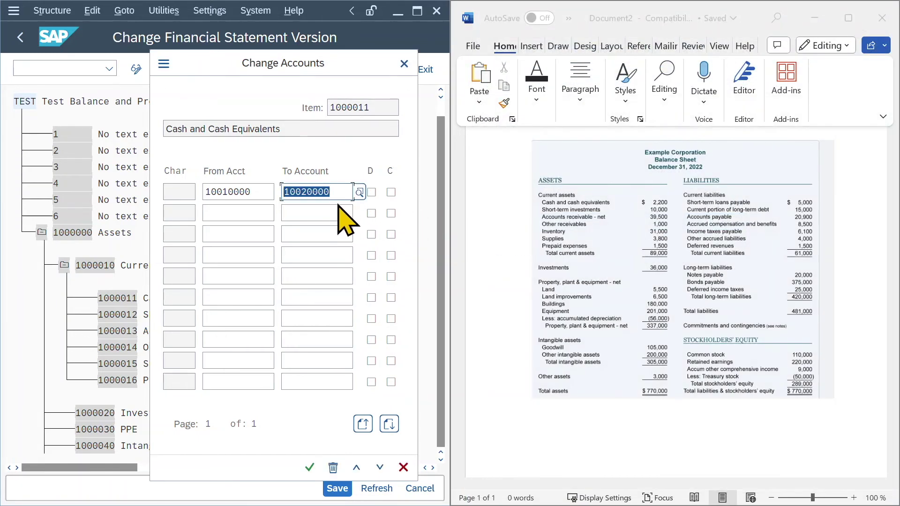
click(255, 193)
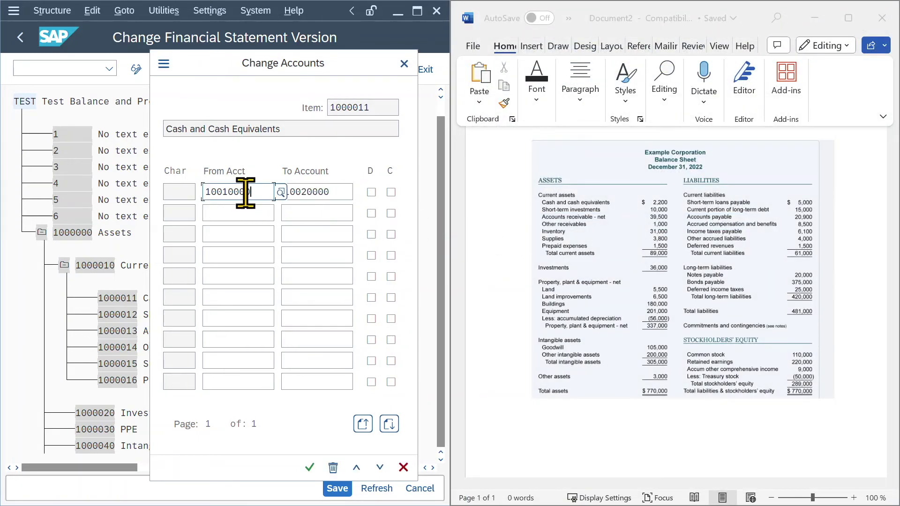
click(333, 188)
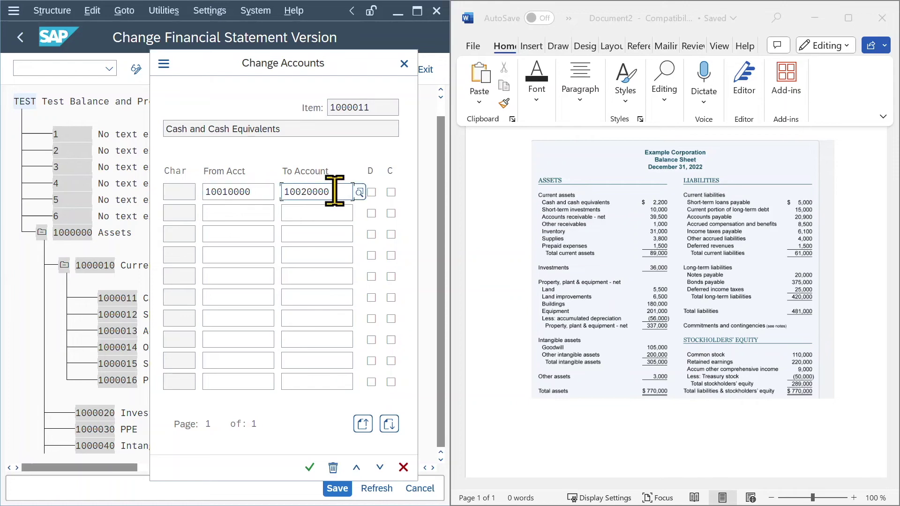
click(341, 193)
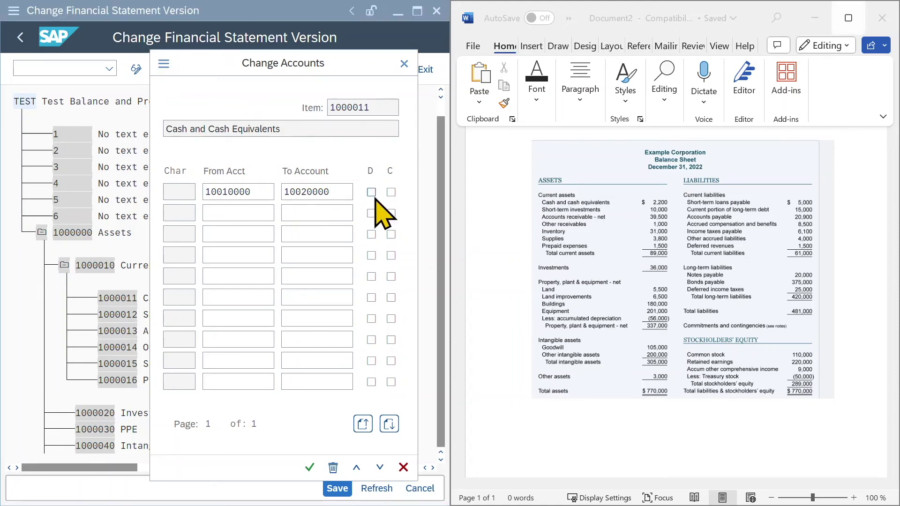
Flag the 10010000–10020000 range for both debit and credit balances and confirm it.
click(371, 192)
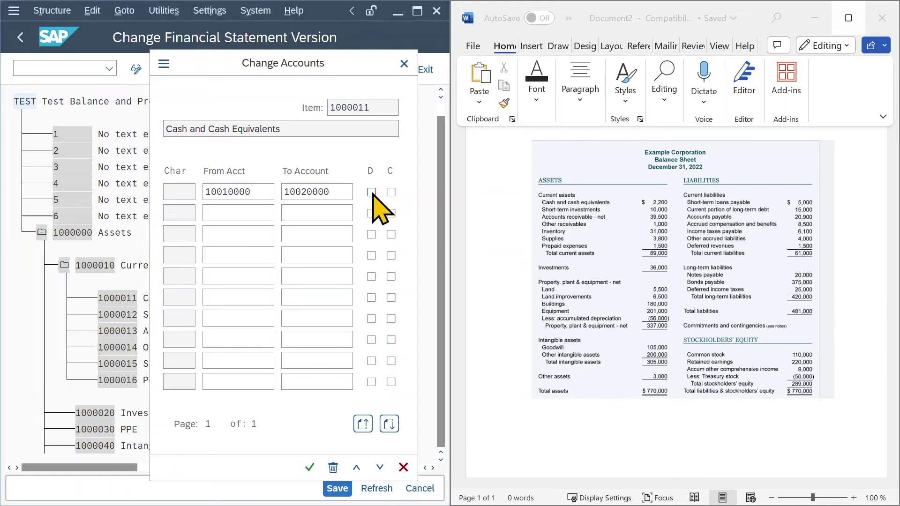
click(391, 192)
click(391, 192)
click(309, 467)
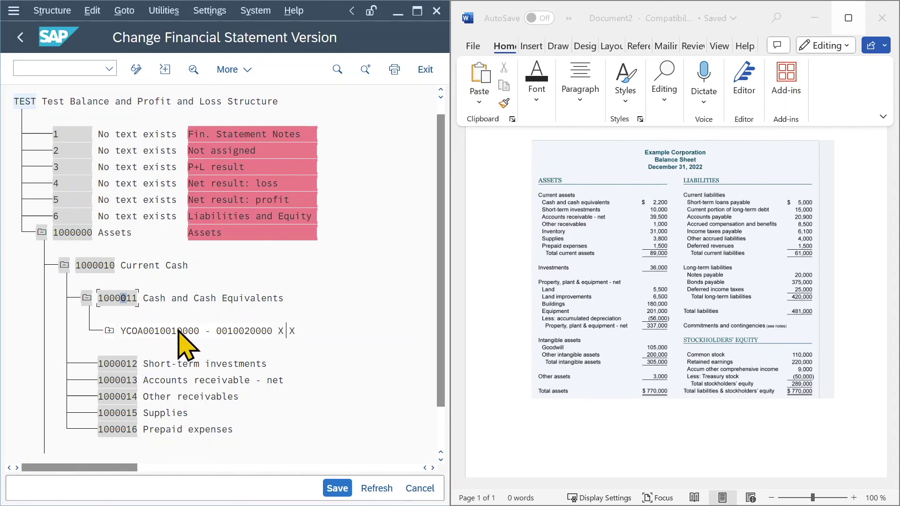
click(109, 330)
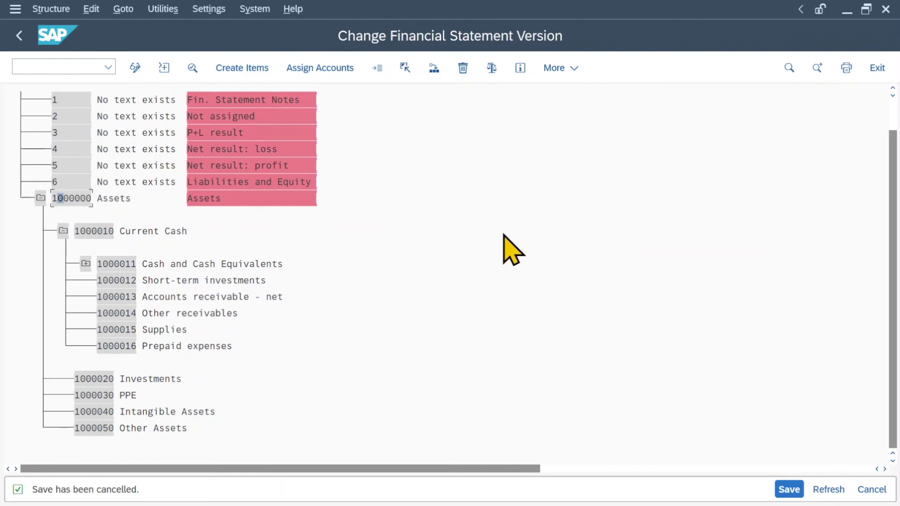
Save version TEST, choosing Save rather than Save and Activate.
click(790, 494)
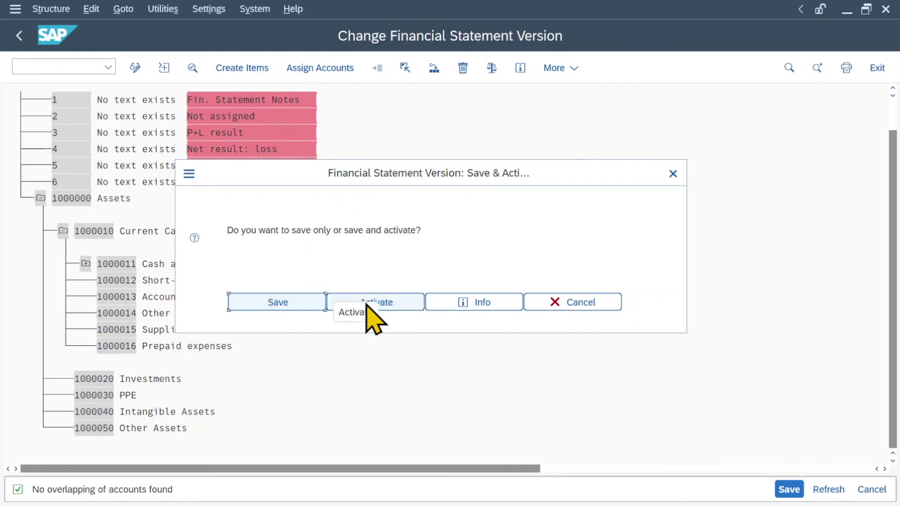
click(296, 306)
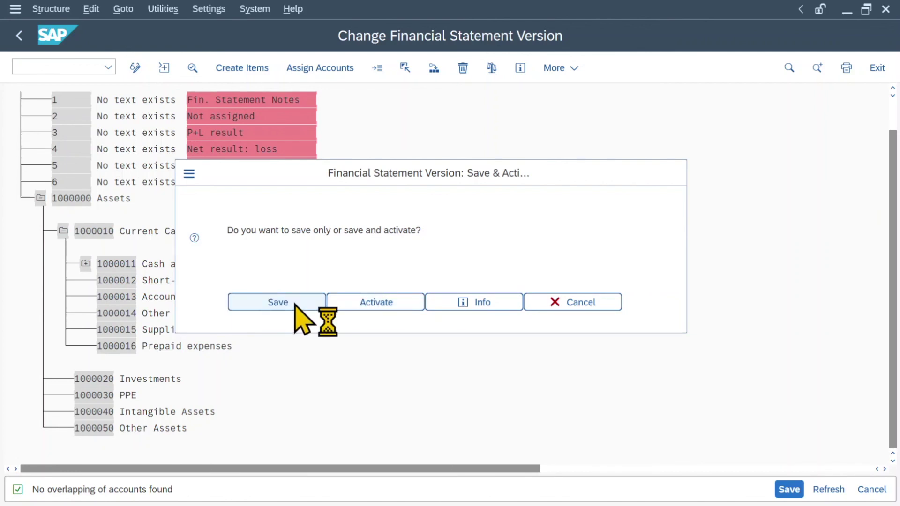